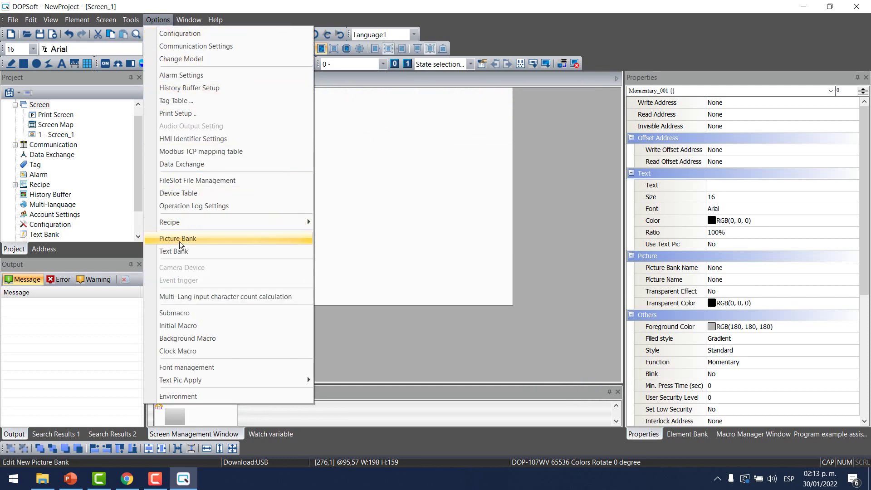
Open the Picture Bank and create a new bank named Youtube.
left_click(190, 240)
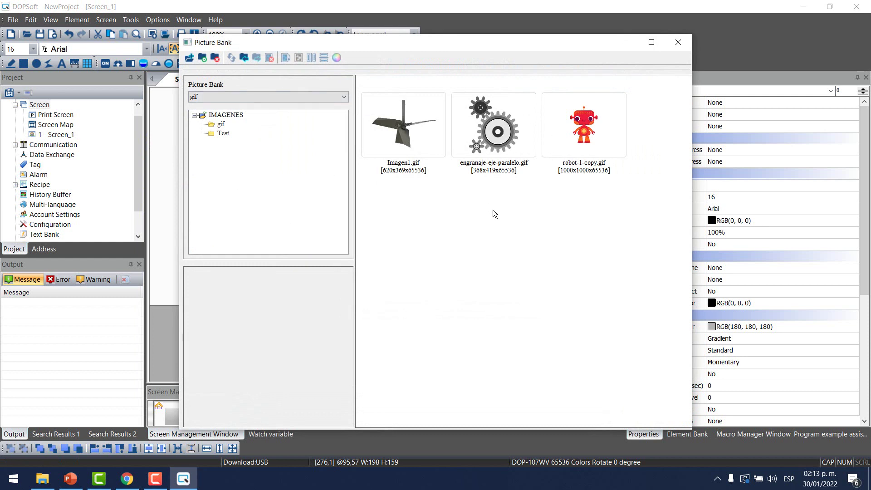
left_click(189, 58)
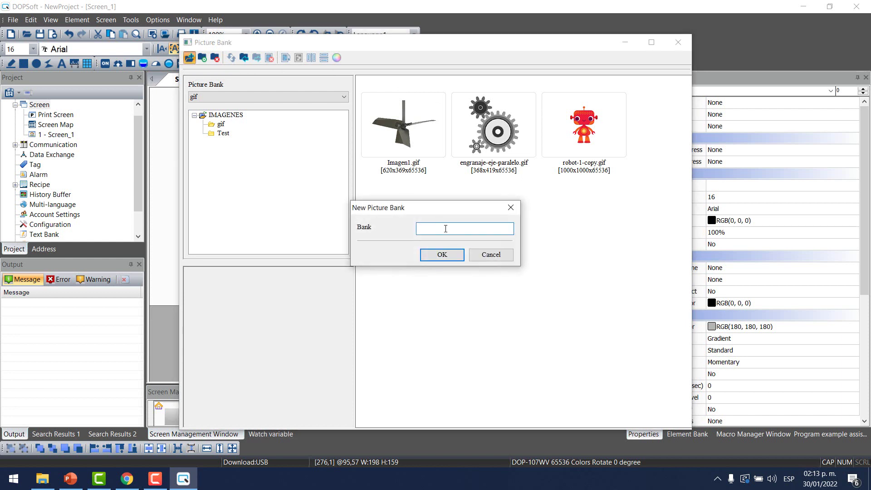
type("y")
key("Caps_Lock")
key("BackSpace")
type("Y")
key("Caps_Lock")
type("outube")
left_click(443, 253)
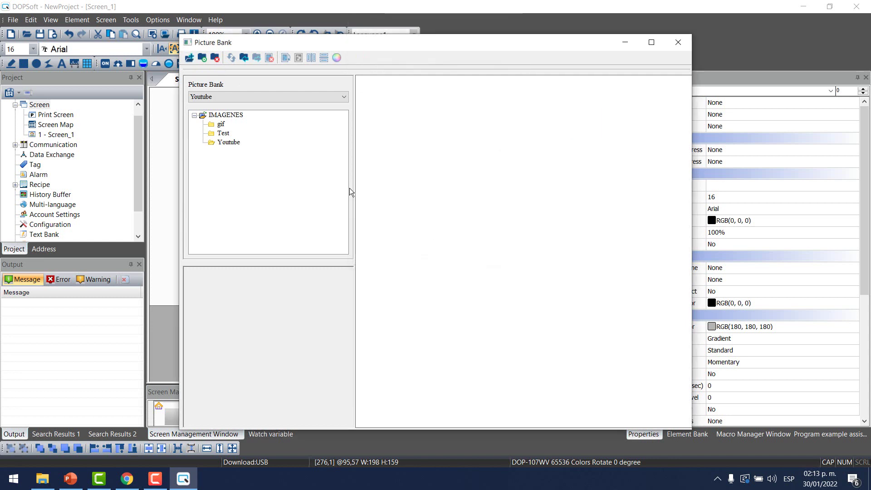
Select the Youtube bank, check the image files in the Práctica_118 HMI Delta Template folder in File Explorer, and return to DOPSoft.
left_click(232, 143)
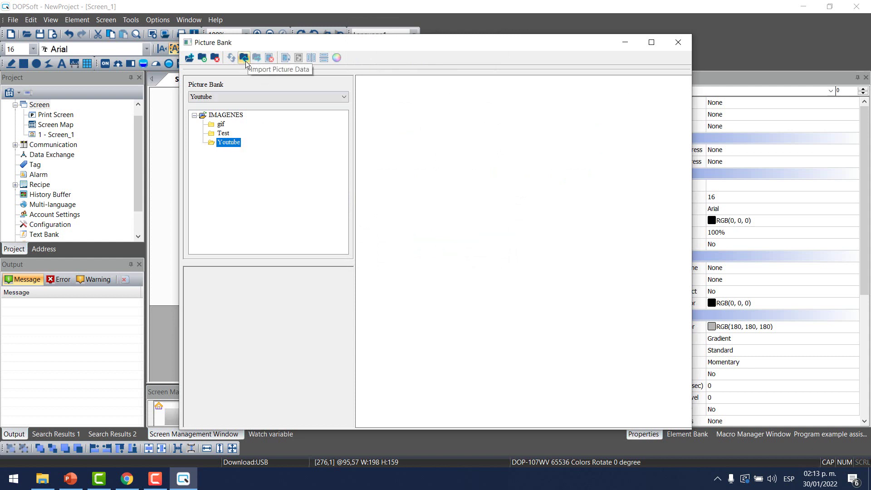
left_click(42, 479)
left_click_drag(602, 156, 134, 72)
left_click(559, 207)
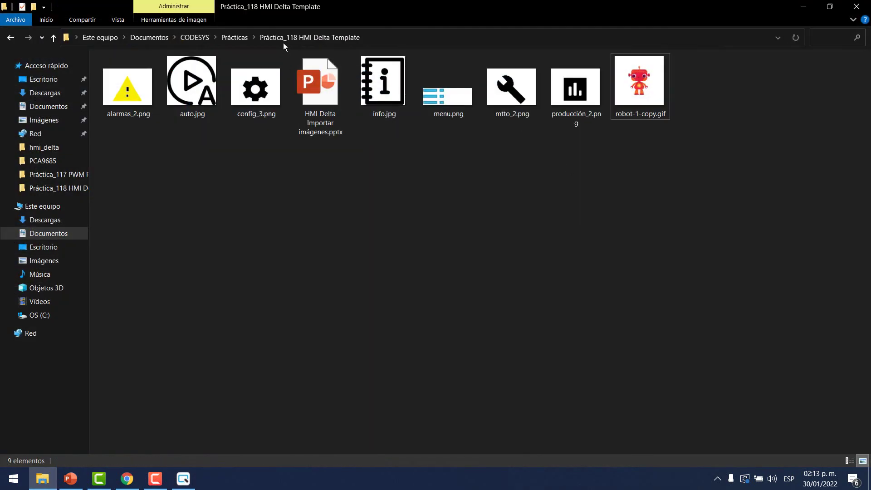
left_click(141, 117)
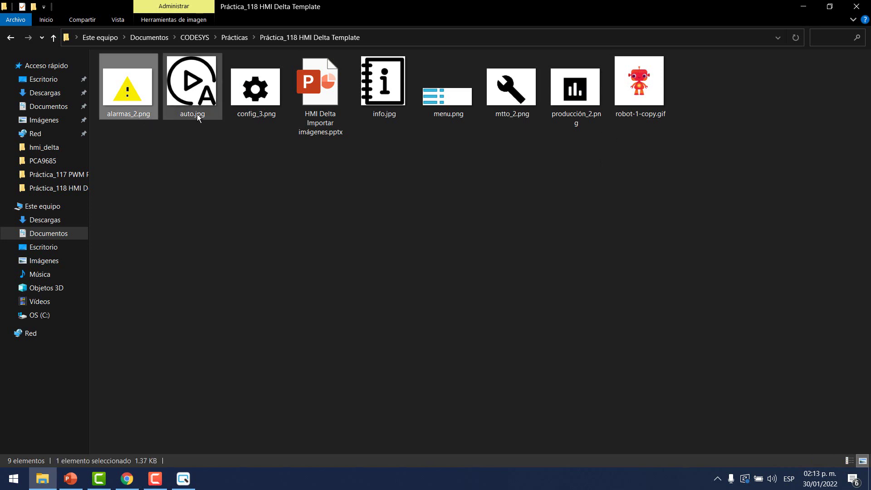
left_click(661, 114)
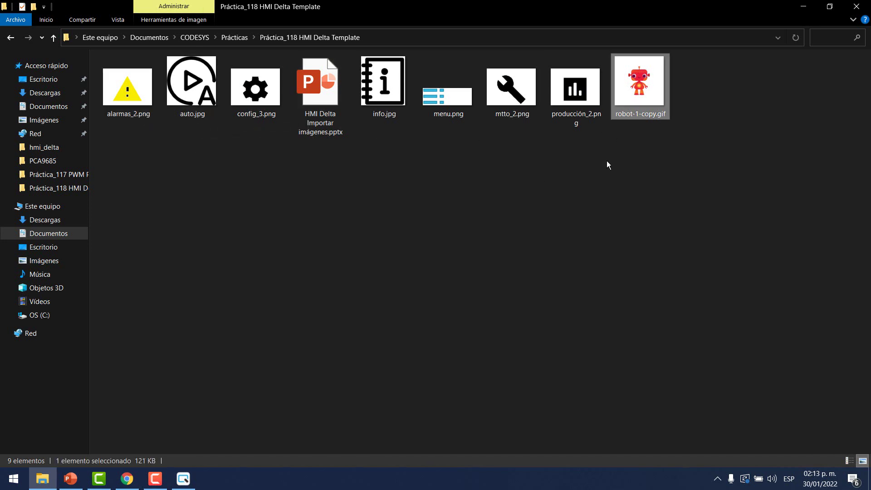
left_click(183, 479)
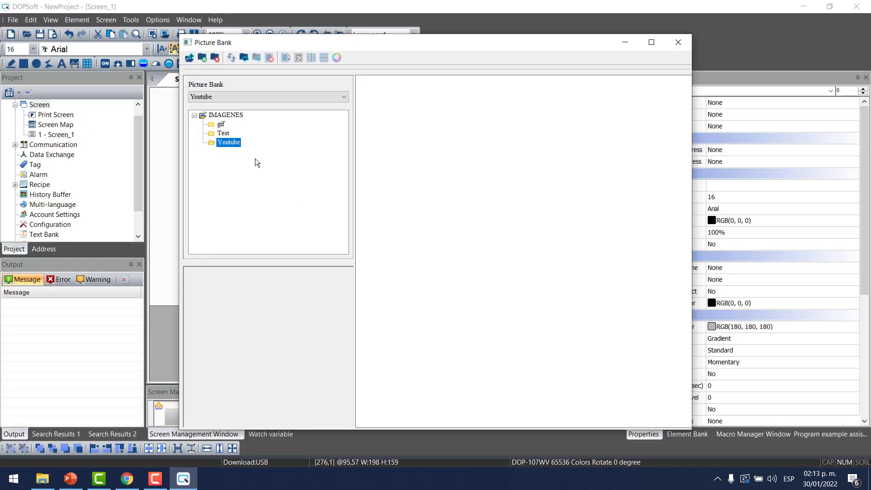
Start importing pictures into the Youtube bank and browse to the Práctica_118 HMI Delta Template folder.
left_click(244, 58)
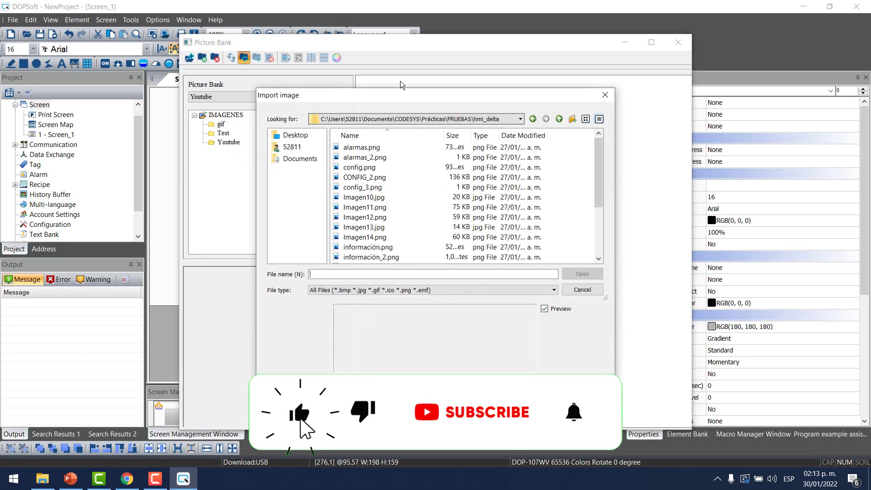
left_click(485, 117)
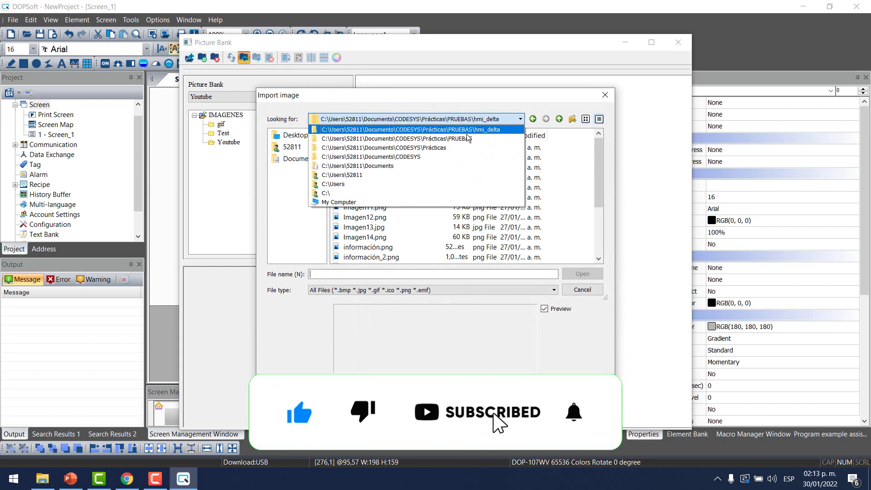
left_click(432, 148)
left_click_drag(598, 147, 595, 252)
scroll(596, 252, "down", 1)
double_click(381, 236)
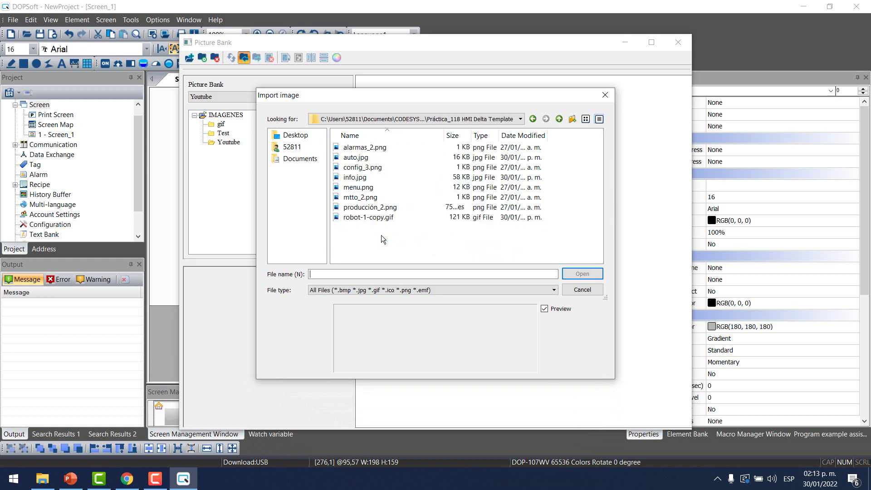
Import all files from alarmas_2.png to robot-1-copy.gif with uniform scaling for all oversized pictures, and close the Picture Bank.
left_click_drag(407, 247, 415, 142)
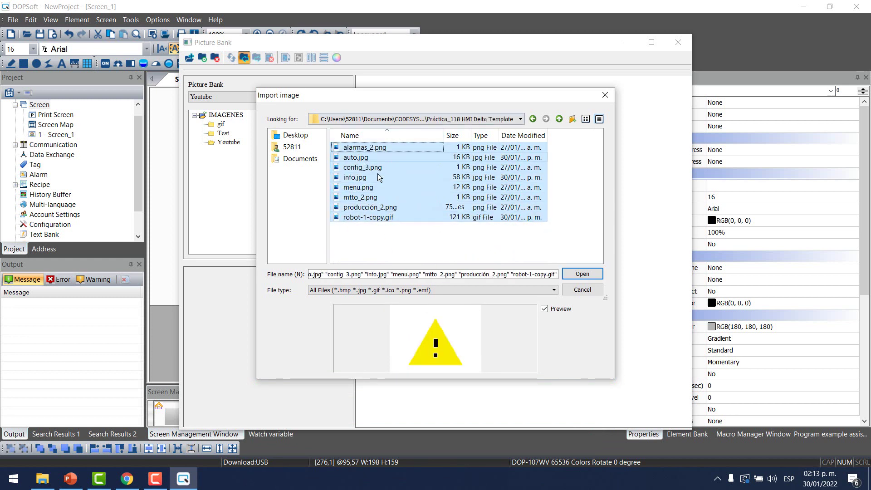
left_click(581, 273)
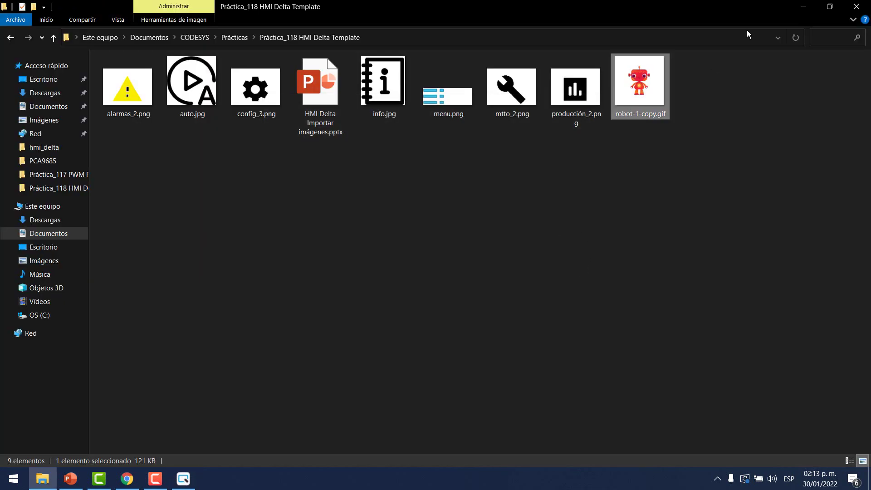
left_click(803, 6)
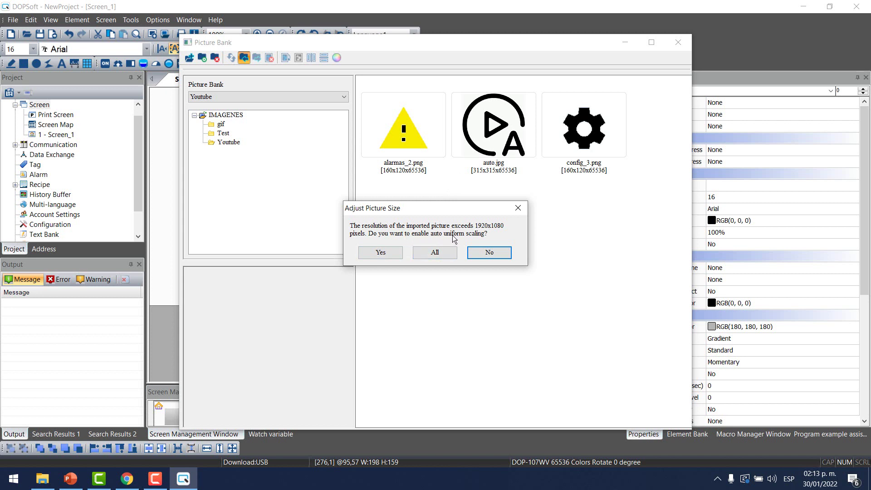
left_click(434, 253)
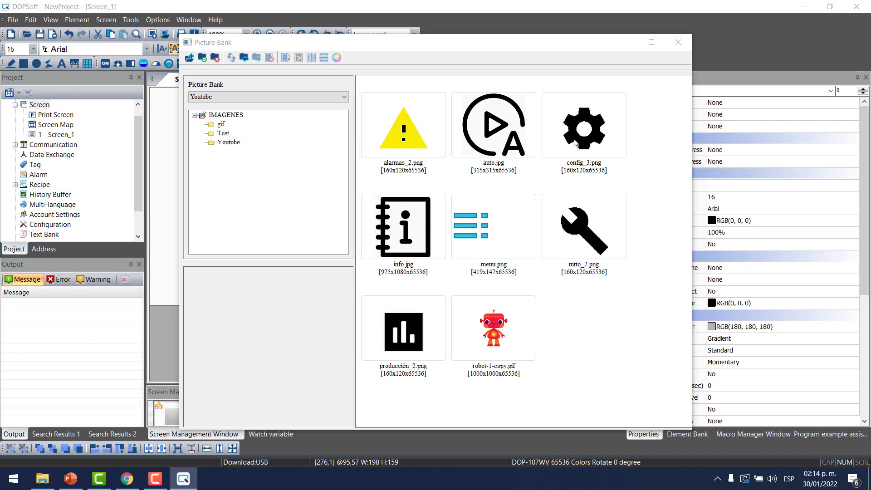
left_click(679, 42)
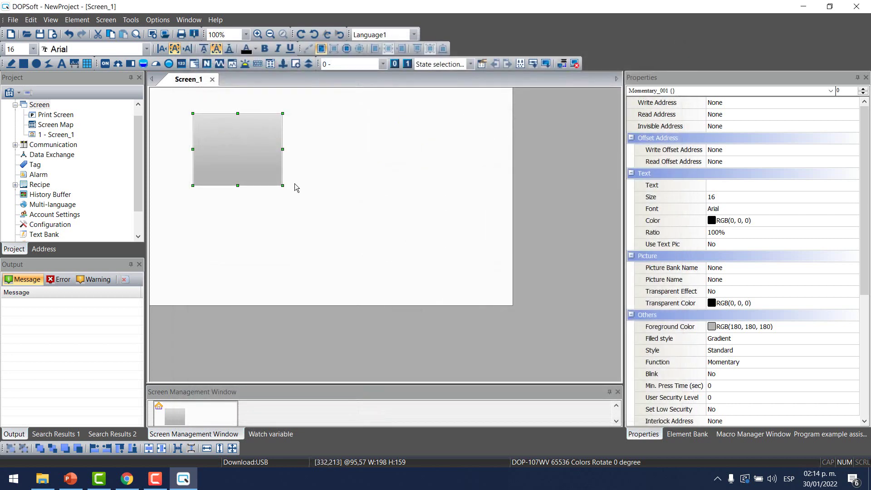
Assign the picture mtto_2.png from the Youtube bank to the momentary button.
double_click(241, 155)
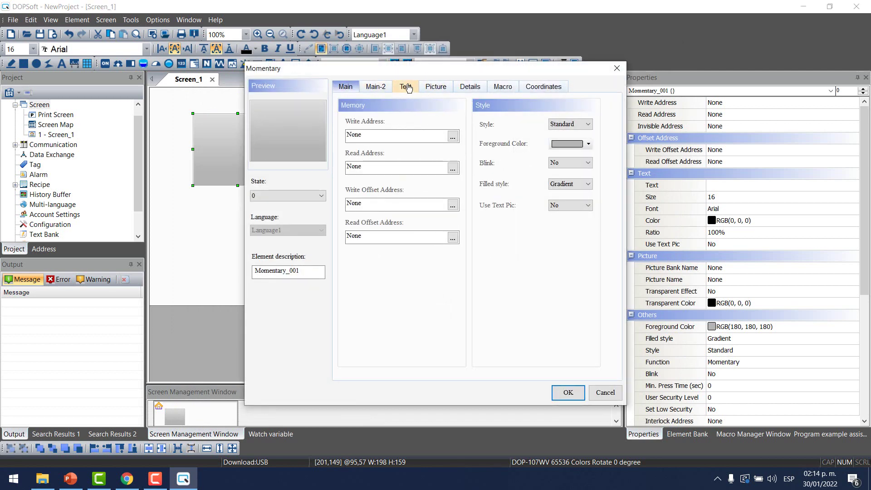
left_click(435, 86)
left_click(505, 123)
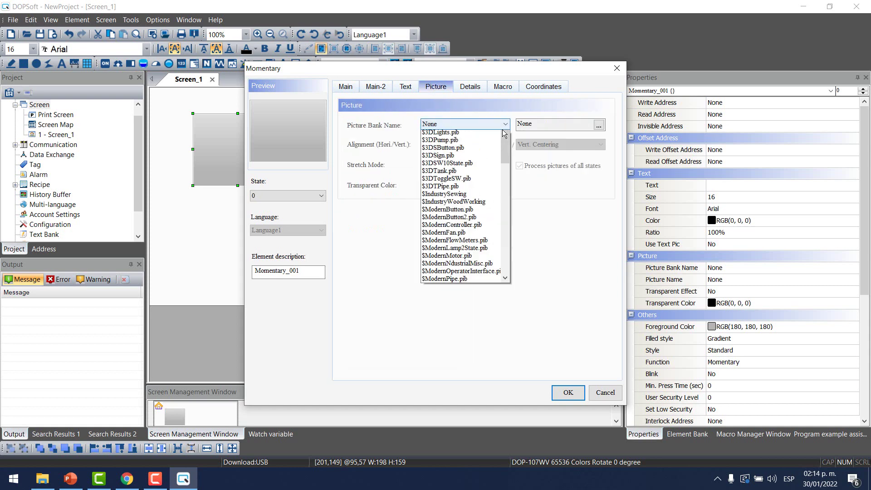
left_click_drag(505, 190, 505, 314)
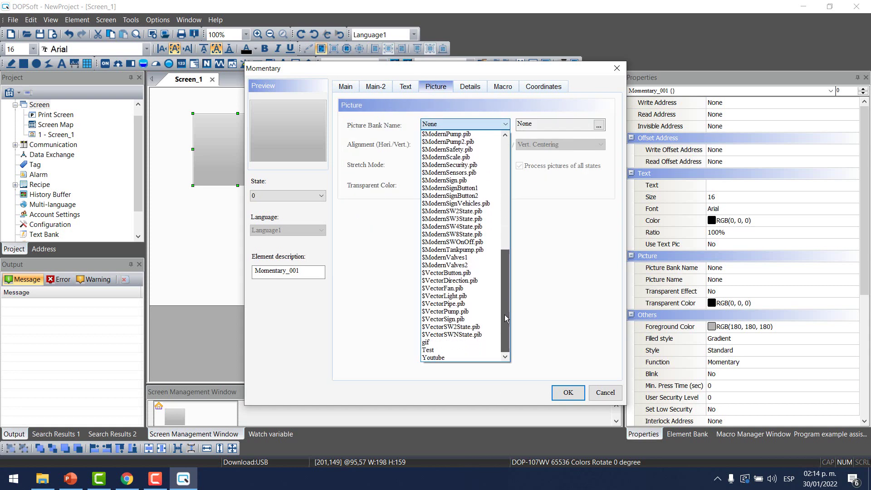
left_click(442, 358)
scroll(440, 250, "down", 1)
scroll(439, 251, "up", 1)
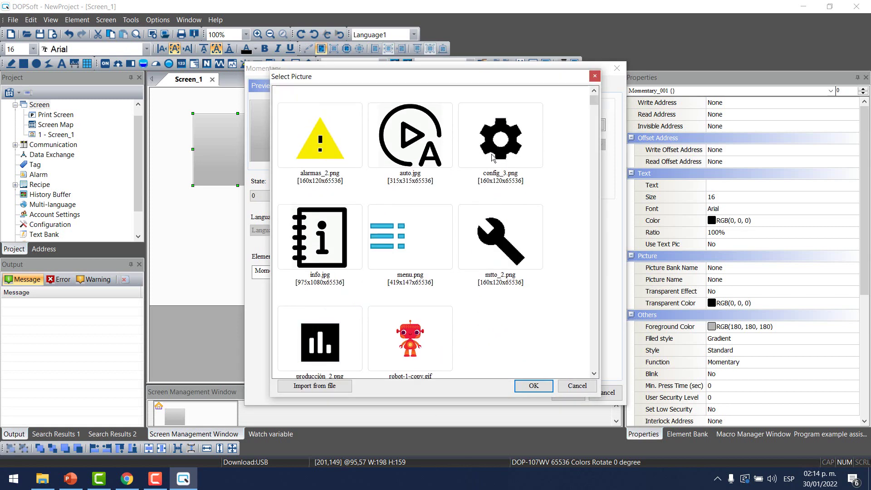
left_click(501, 245)
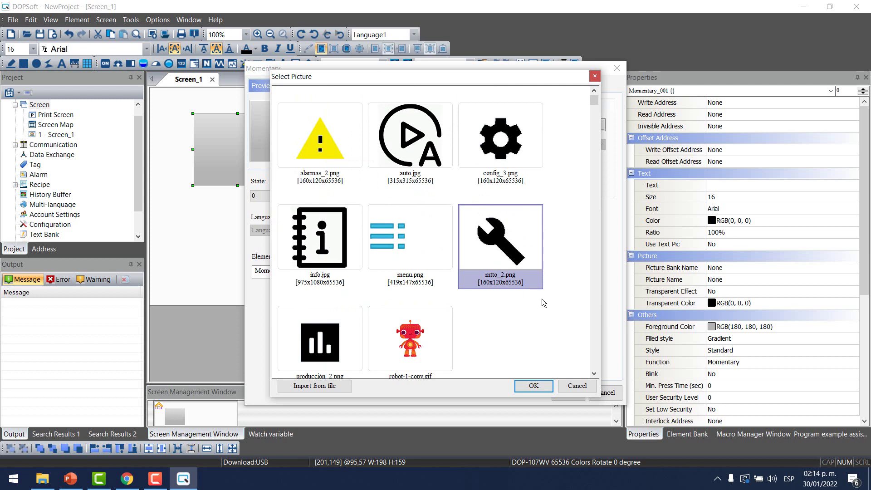
left_click(529, 383)
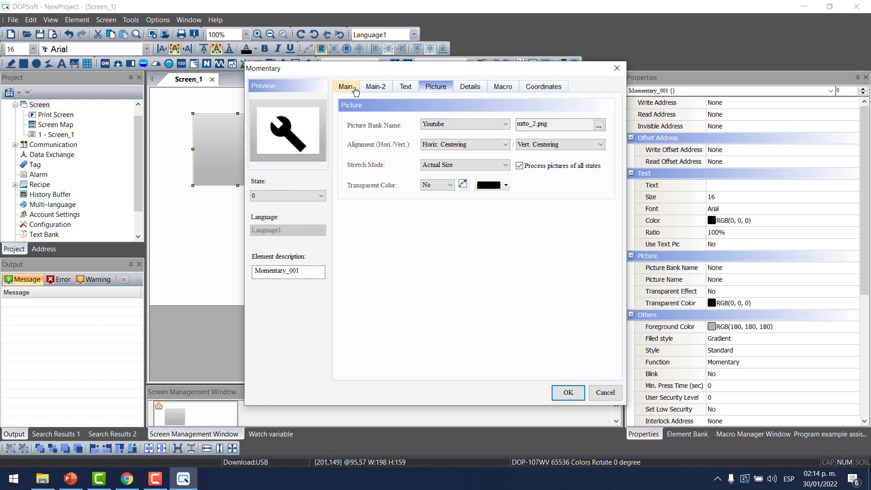
Enable the transparent color for the button's picture and sample the white background around the wrench.
left_click(448, 185)
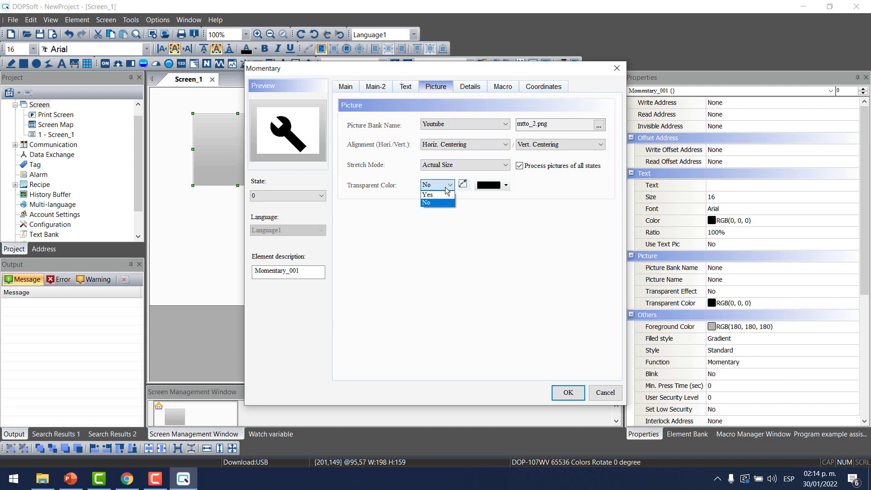
left_click(436, 195)
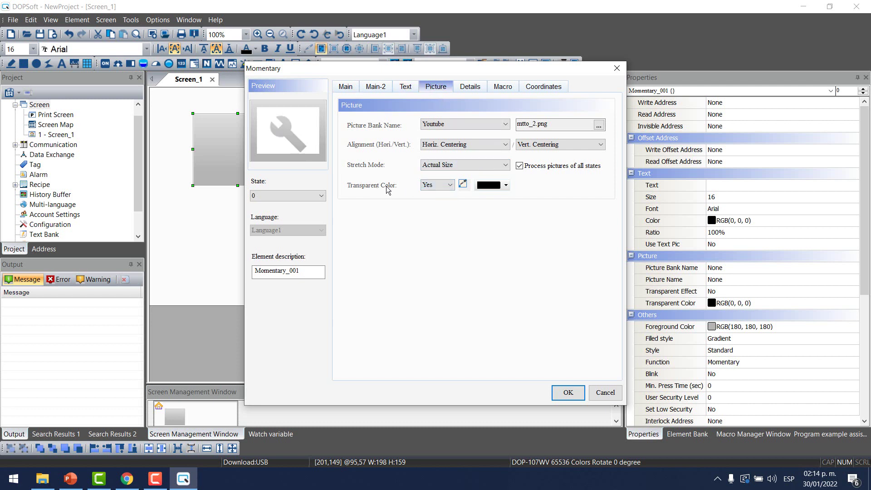
left_click(461, 185)
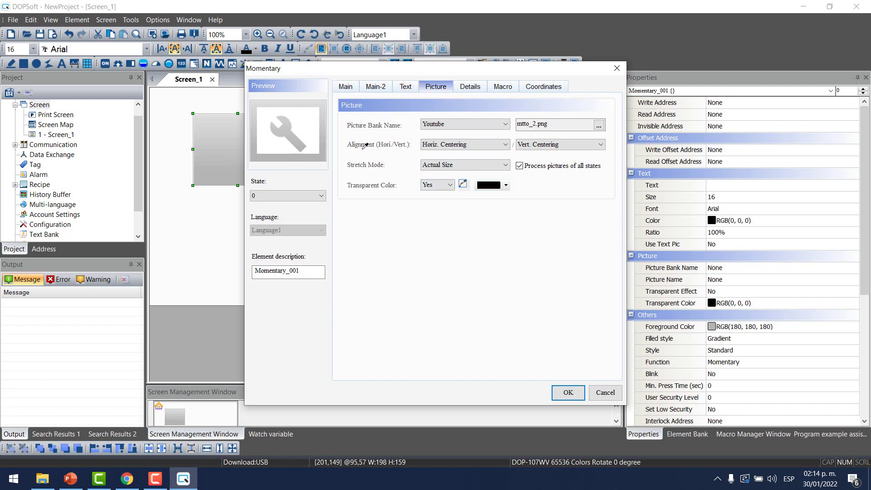
left_click(311, 114)
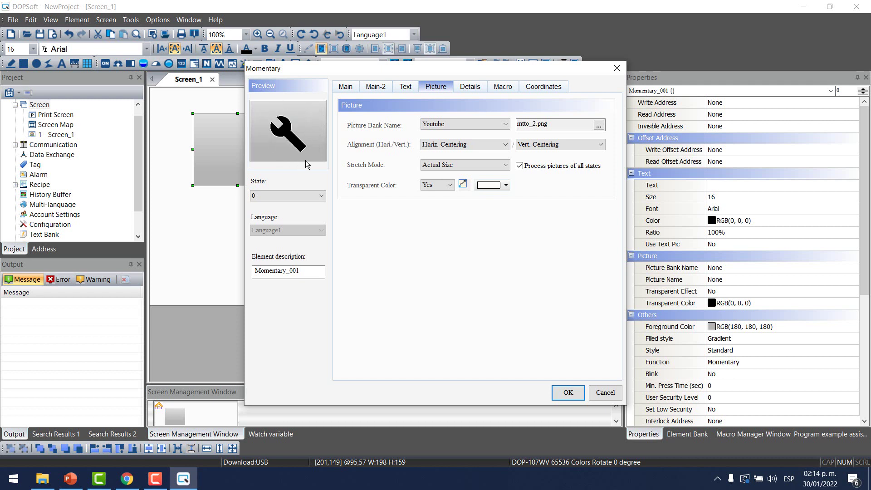
Set the momentary button's style to Invisible and apply the changes.
left_click(346, 87)
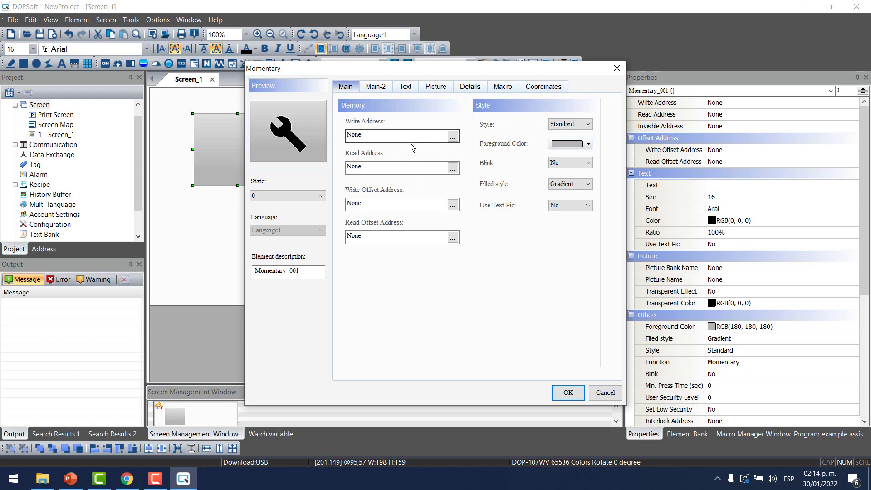
left_click(570, 124)
left_click(564, 155)
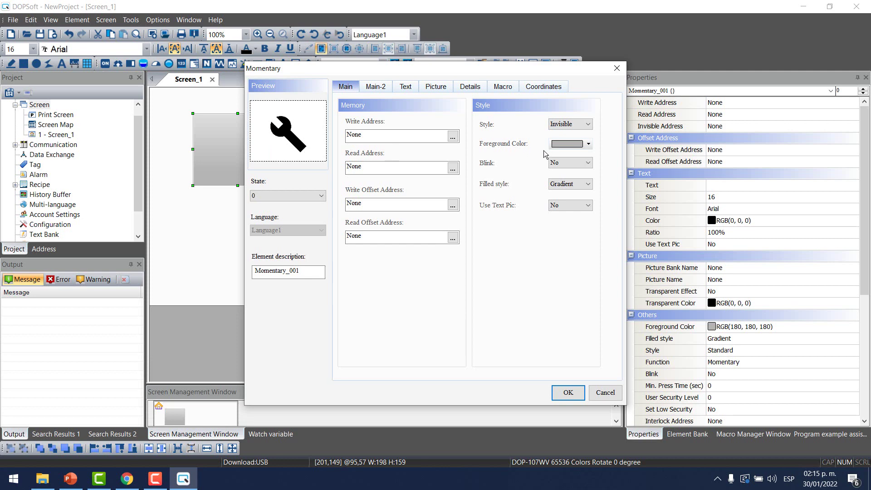
left_click(568, 392)
left_click(336, 197)
left_click(238, 150)
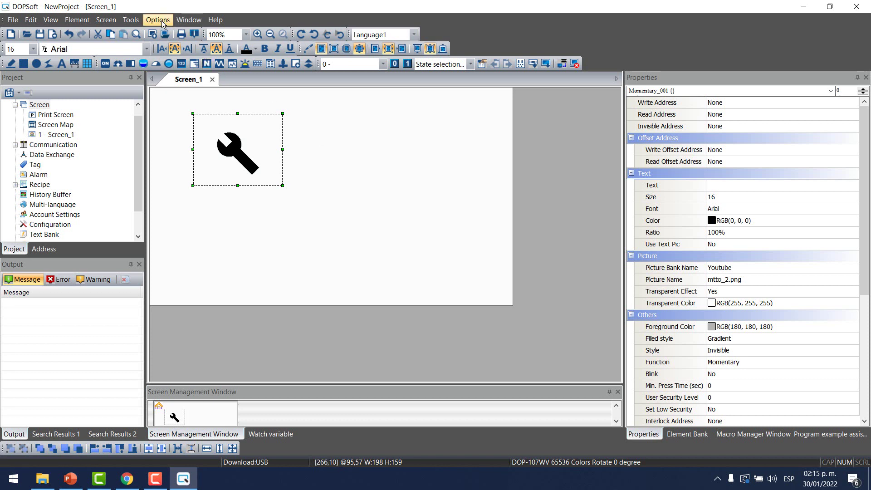
Draw a rectangle about 155 by 90 pixels on the screen, beside the wrench button.
left_click(86, 20)
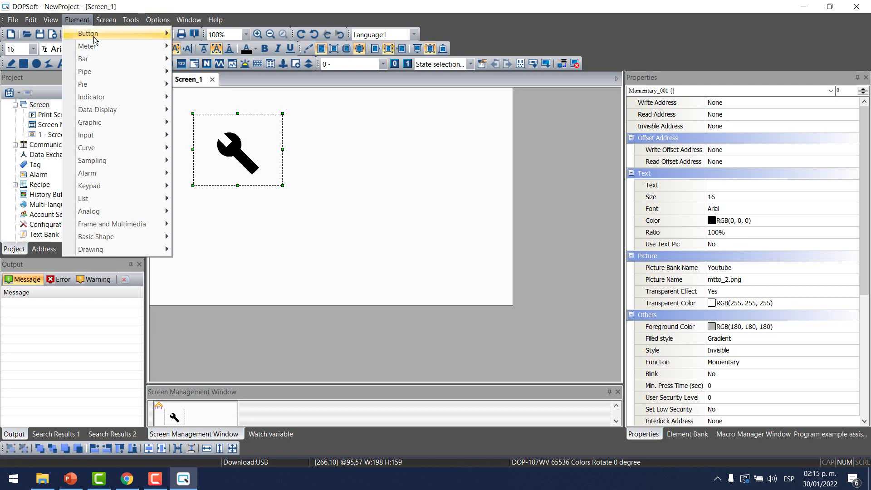
mouse_move(94, 35)
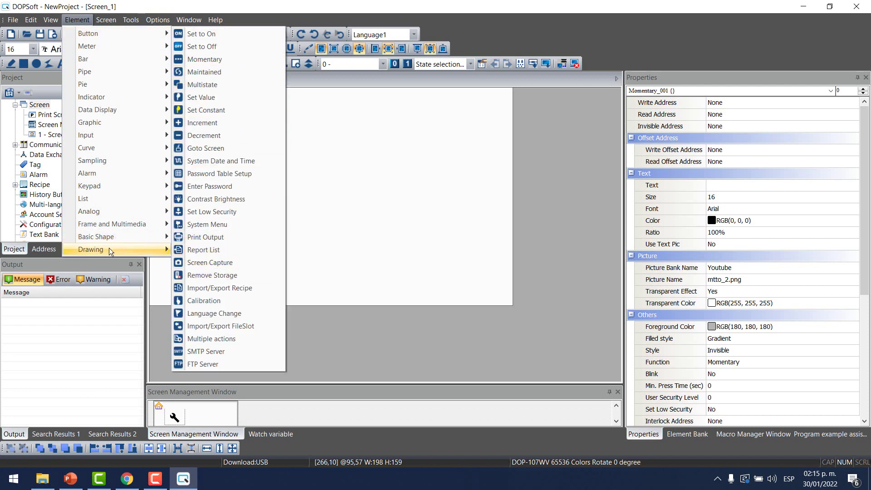
mouse_move(109, 249)
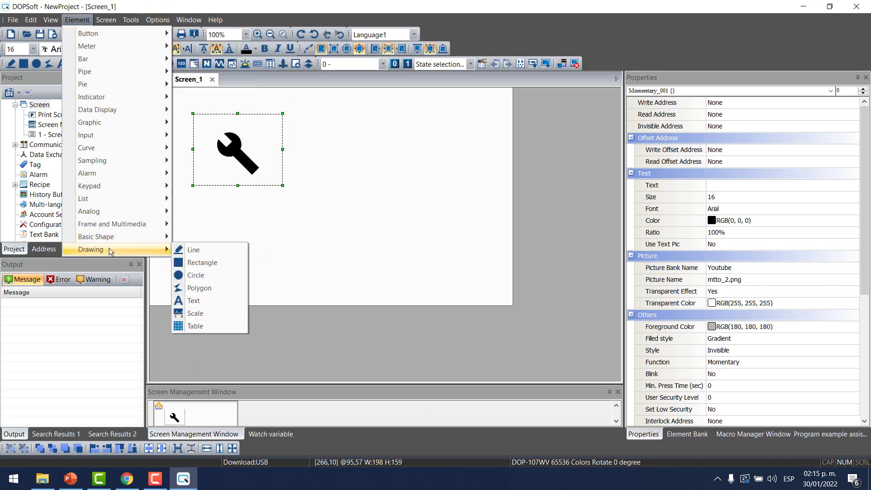
left_click(192, 263)
mouse_move(387, 127)
left_mouse_down()
mouse_move(459, 167)
mouse_move(410, 151)
left_mouse_up()
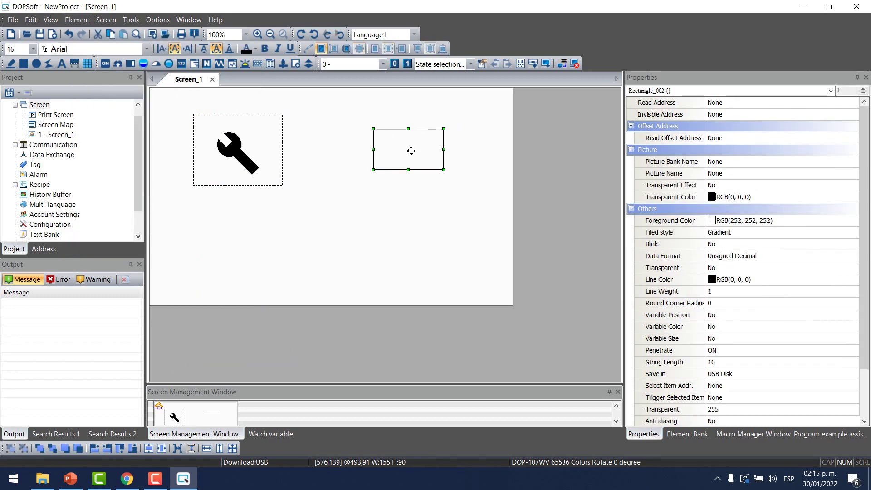
Draw a circle below the rectangle and shift it slightly to the left.
left_click(77, 20)
mouse_move(92, 252)
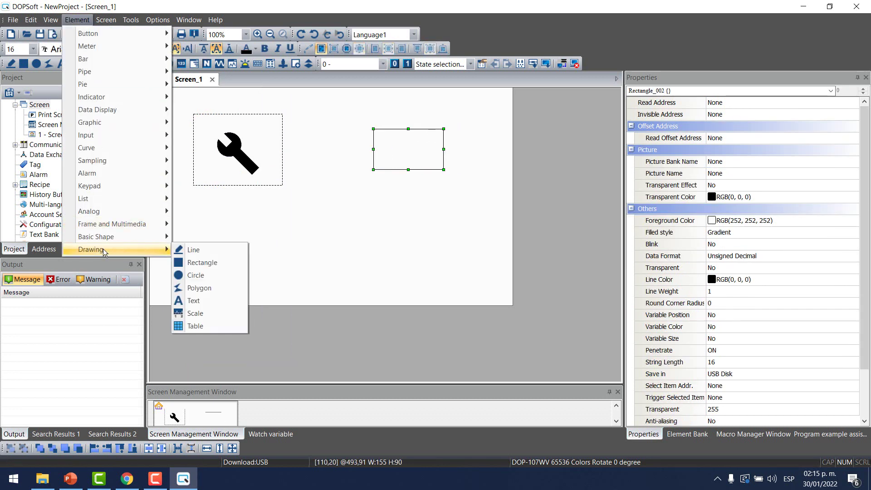
left_click(196, 275)
mouse_move(406, 191)
left_mouse_down()
mouse_move(451, 241)
mouse_move(485, 258)
left_mouse_up()
left_click_drag(457, 222, 433, 219)
Check which picture settings the rectangle element offers in its properties.
left_click(396, 152)
double_click(396, 152)
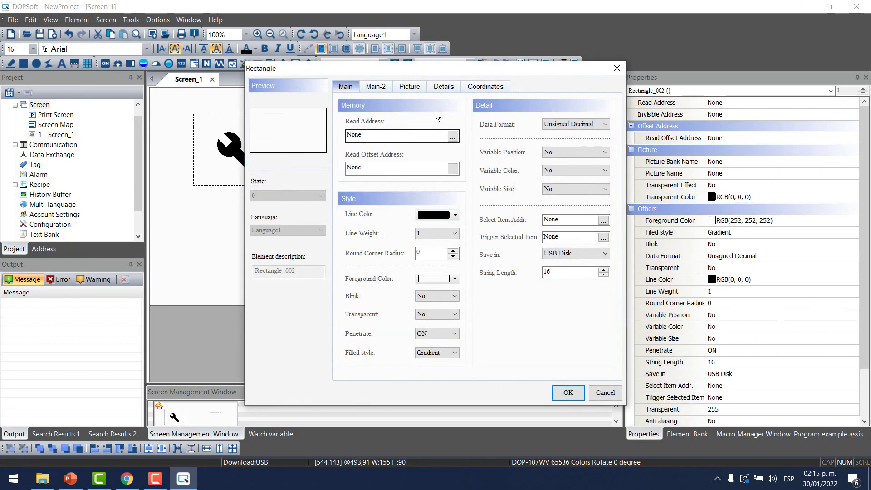
left_click(418, 90)
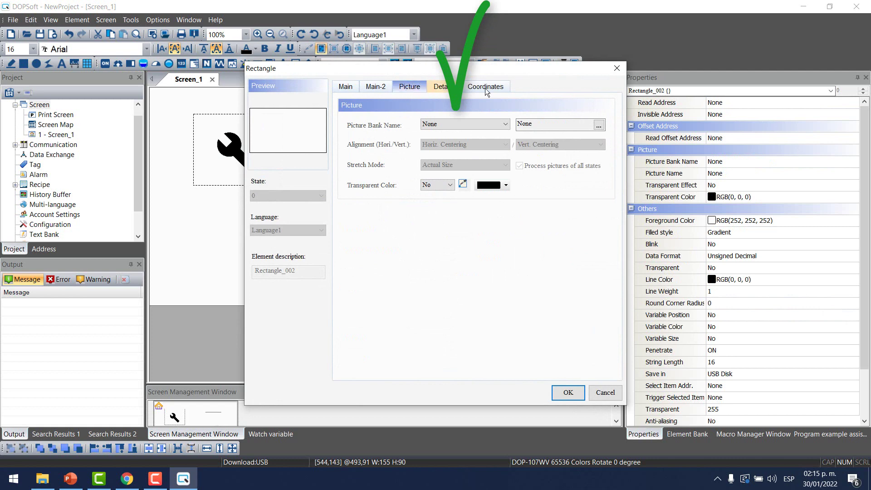
left_click(615, 68)
Check the circle's properties for picture settings, and delete the circle from the screen.
left_click(427, 229)
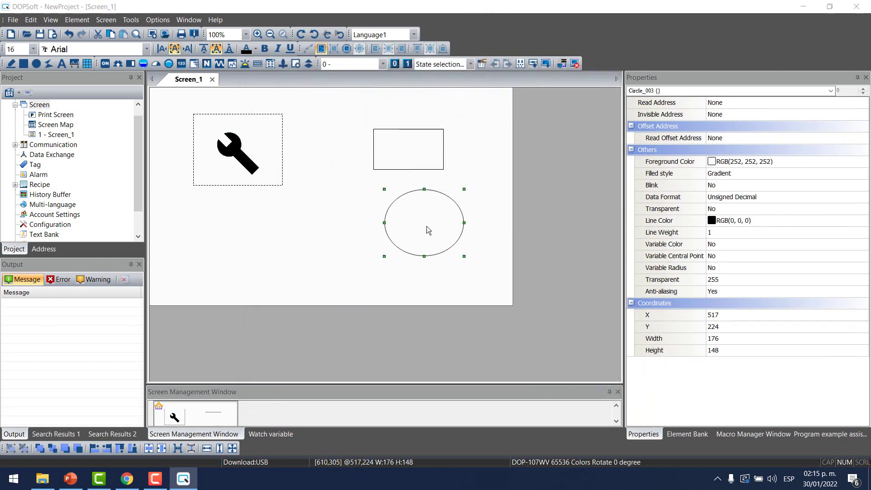
double_click(426, 230)
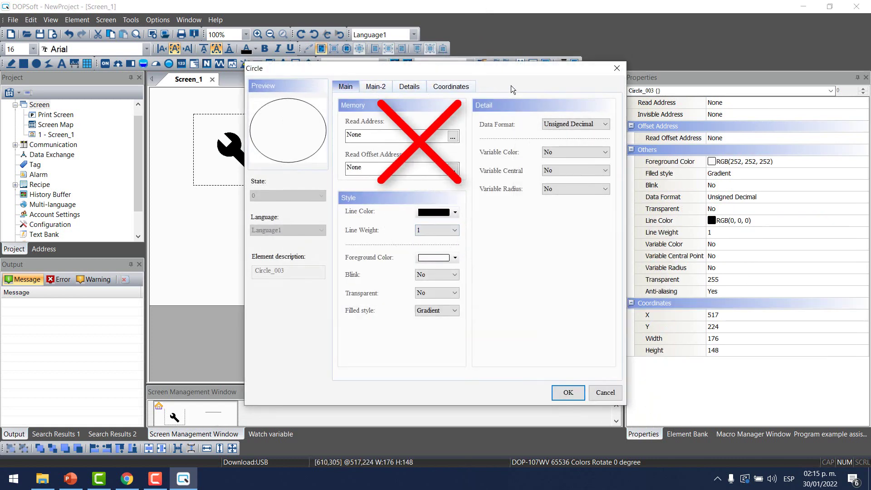
left_click(616, 69)
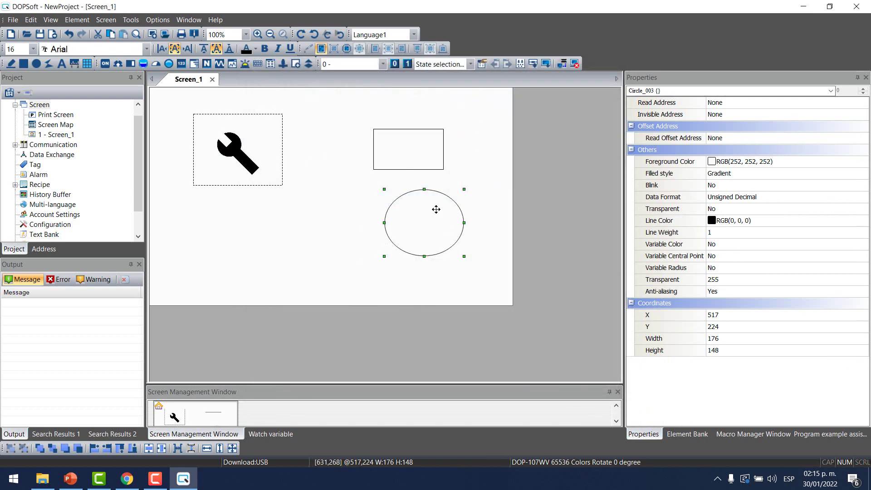
key("Delete")
Assign robot-1-copy.gif from the Youtube picture bank to the rectangle, keeping the stretch mode at Actual Size.
left_click(411, 150)
double_click(412, 151)
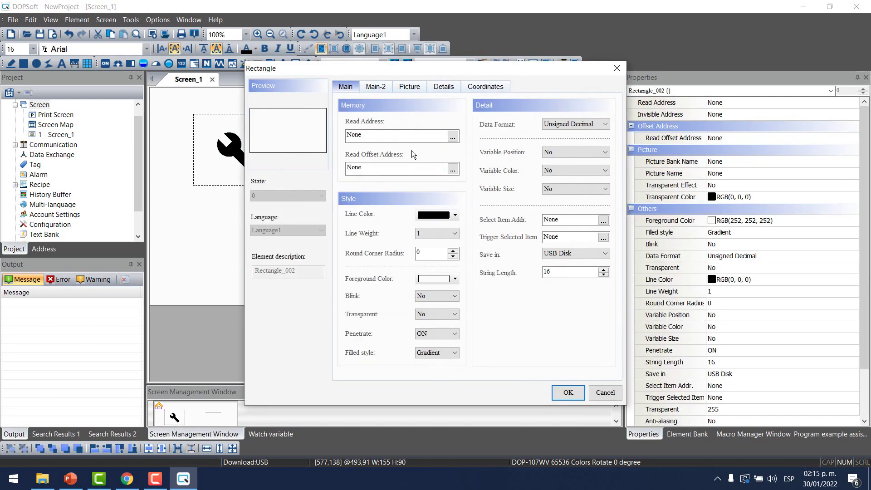
left_click(408, 89)
left_click(485, 125)
scroll(453, 295, "down", 15)
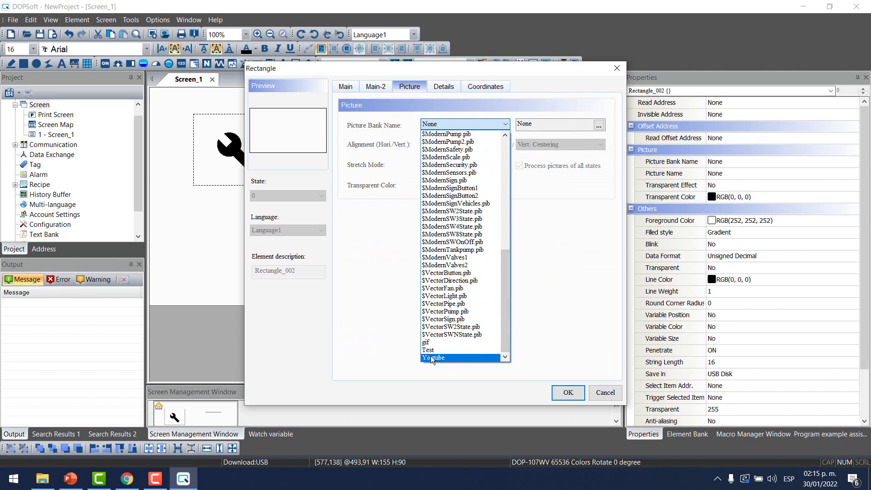
left_click(438, 350)
left_click(418, 338)
left_click(533, 386)
left_click(453, 164)
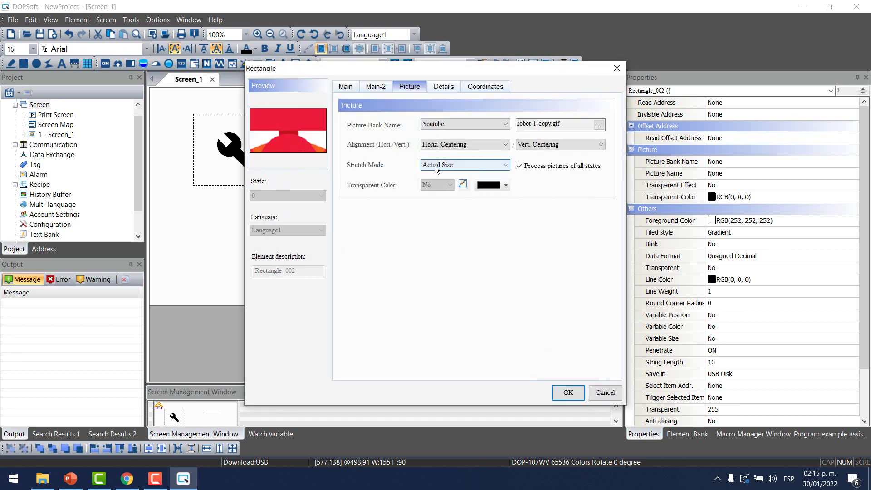
key("Escape")
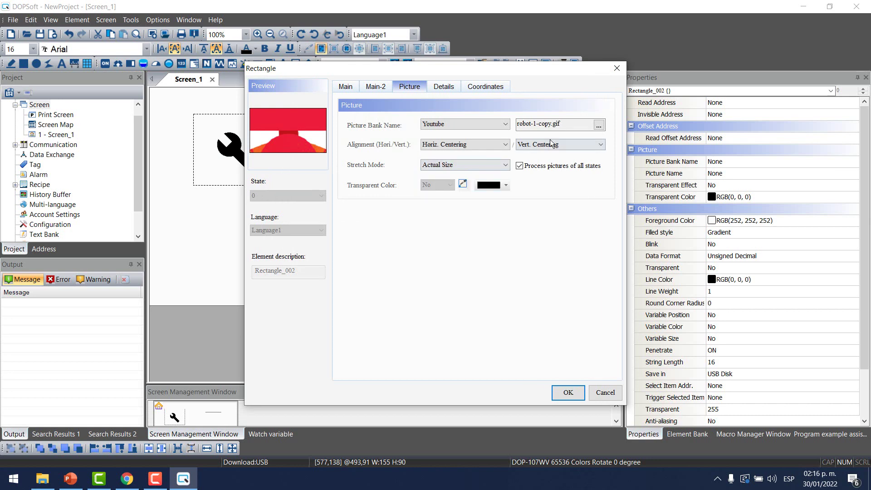
left_click(567, 394)
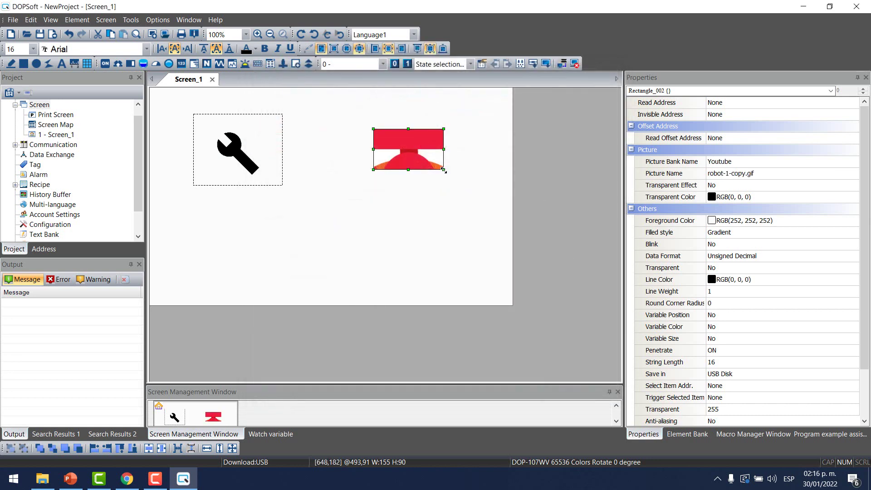
Enlarge the rectangle to about 292 by 261 pixels and set its picture's stretch mode to Stretch All.
left_click_drag(443, 170, 505, 247)
left_click_drag(470, 199, 441, 191)
double_click(448, 189)
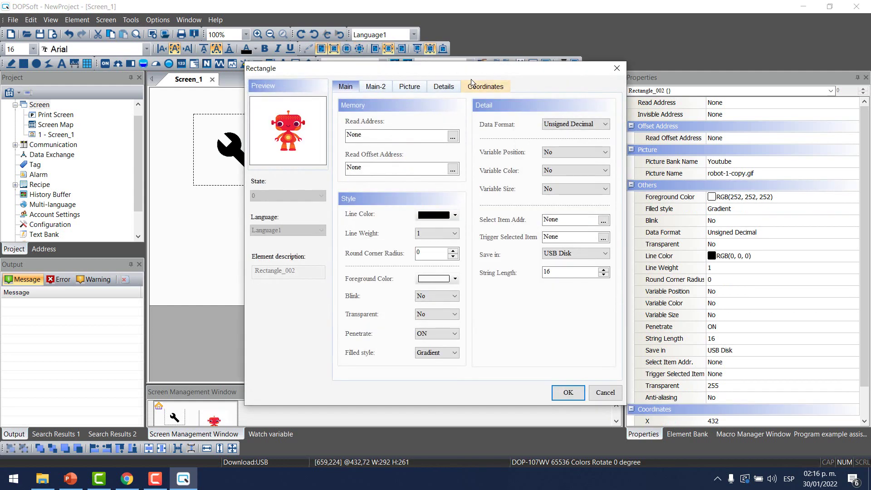
left_click(410, 86)
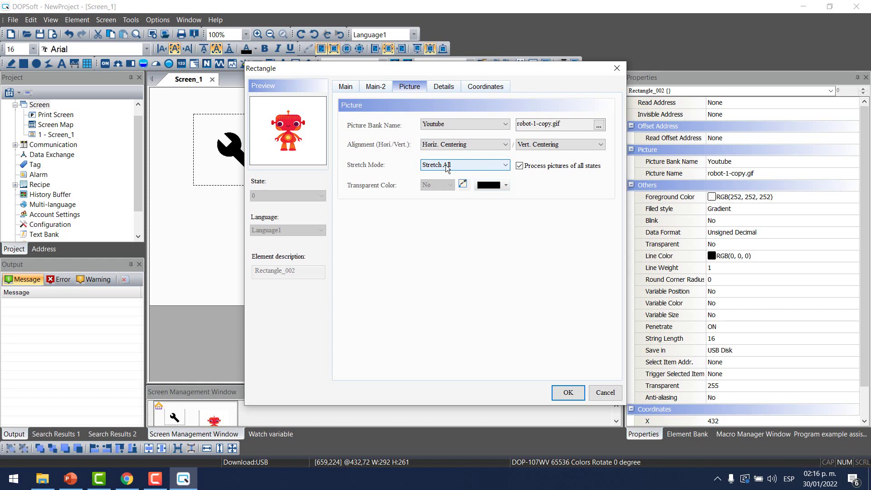
left_click(568, 392)
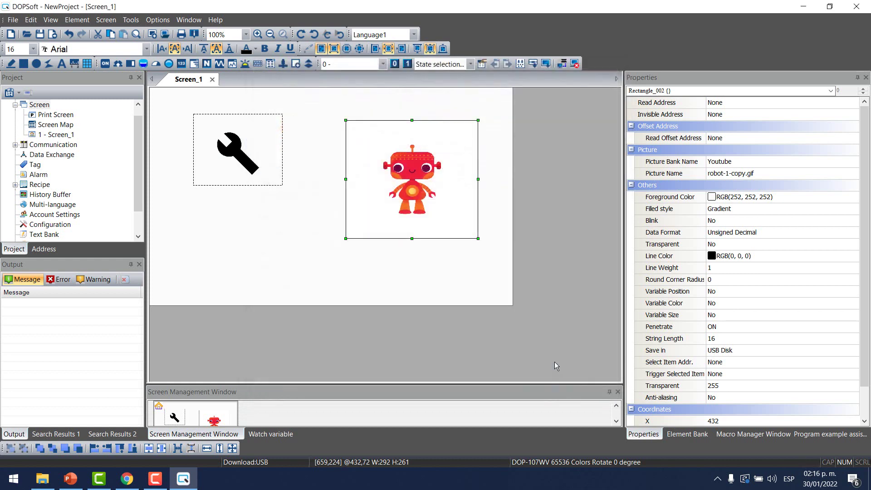
Shrink the robot rectangle to about 167 by 151 pixels and place it beside the wrench button.
left_click_drag(477, 238, 389, 165)
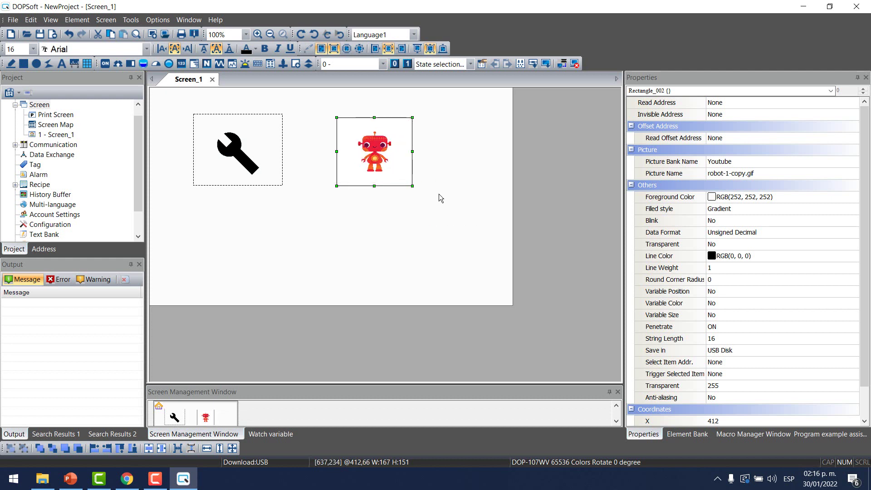
mouse_move(401, 165)
left_mouse_down()
mouse_move(389, 158)
mouse_move(393, 163)
left_mouse_up()
left_click(423, 188)
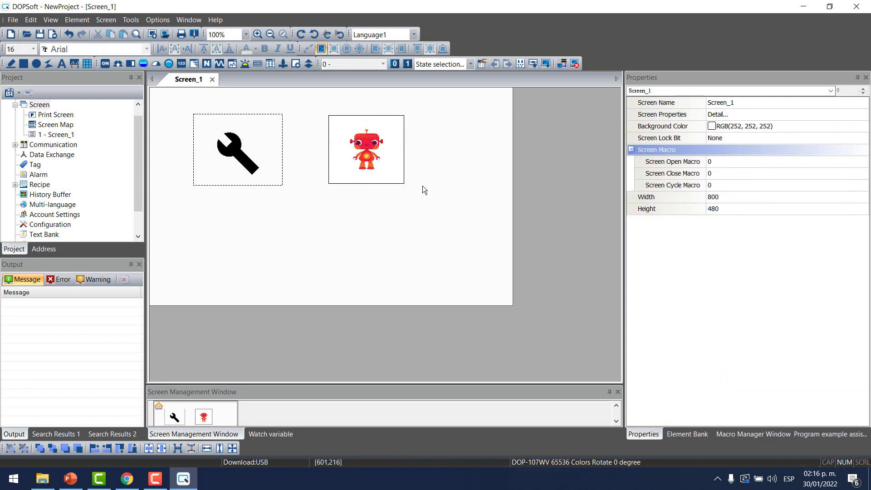
Compile the project for offline simulation and locate the element behind the compile error.
left_click(574, 65)
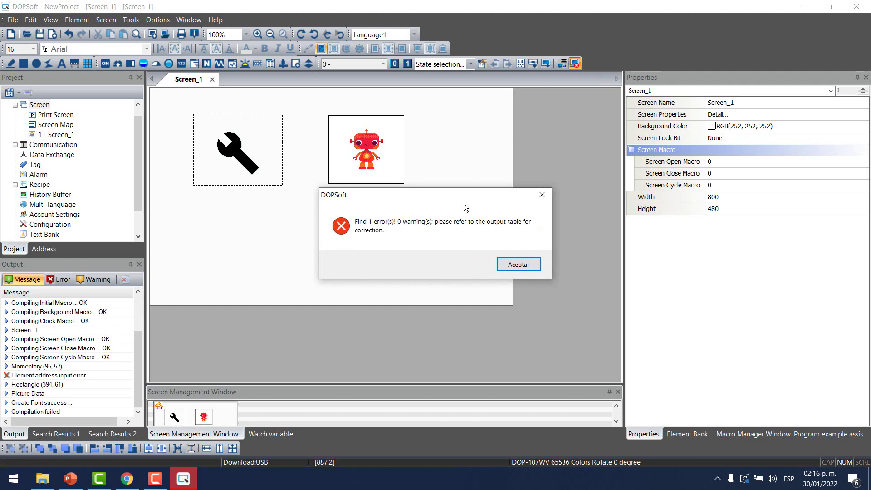
left_click(517, 265)
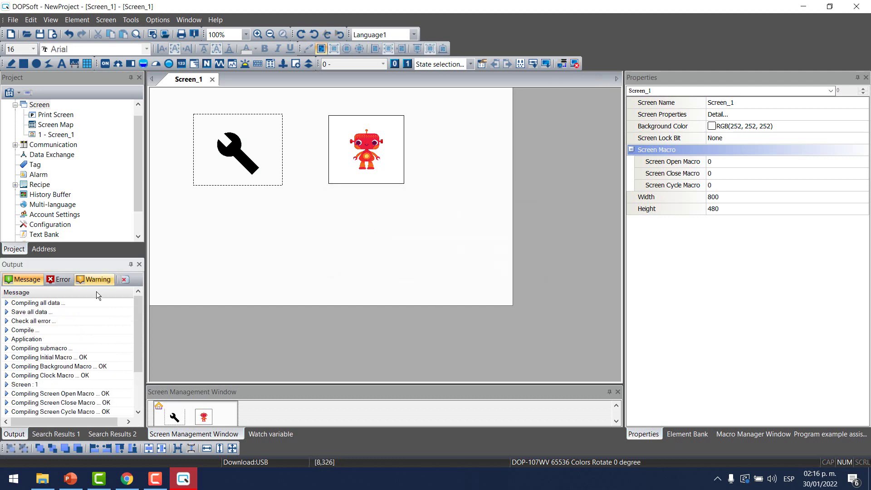
left_click(58, 281)
double_click(45, 302)
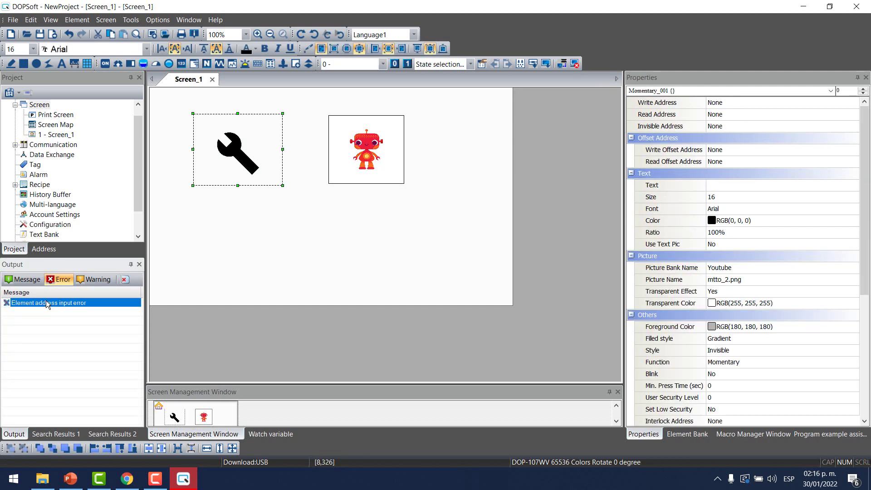
Set the wrench button's write address to internal memory bit $10.0.
double_click(218, 166)
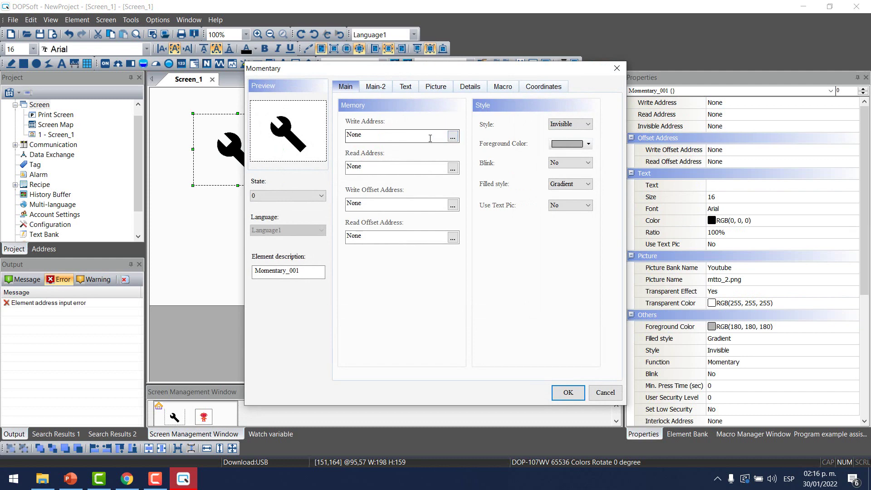
left_click(452, 137)
left_click(397, 137)
left_click(399, 145)
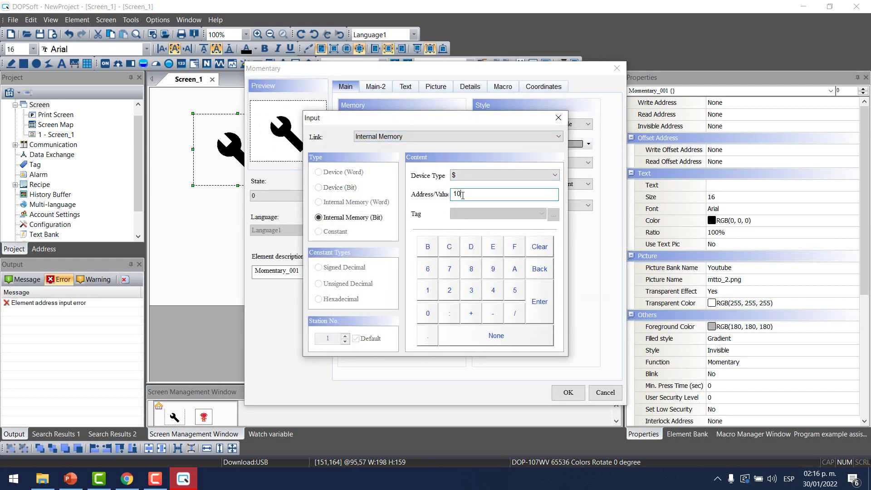
left_click(543, 303)
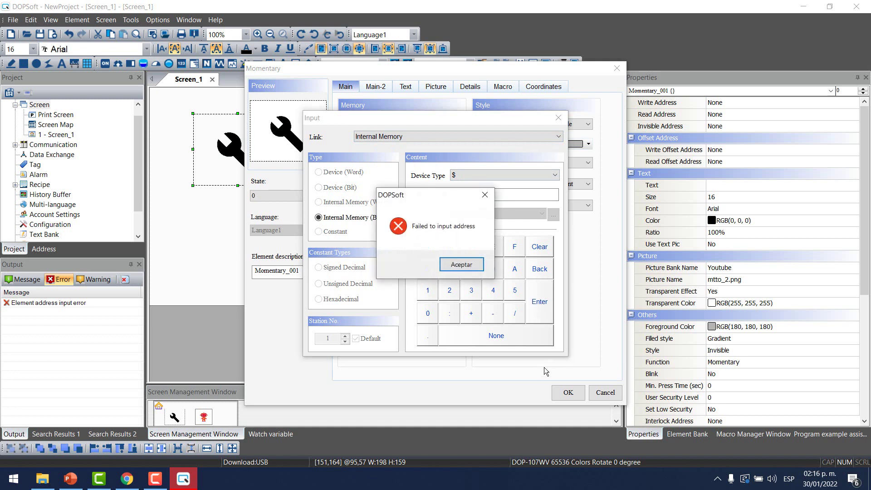
left_click(456, 266)
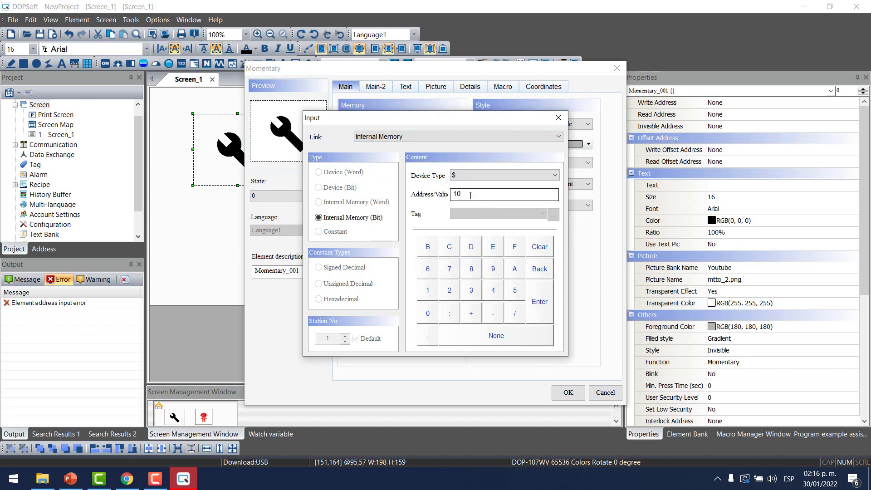
left_click(468, 193)
left_click(538, 292)
Copy the write address $10.0 into the button's read address and apply the changes.
key("ctrl+c")
double_click(363, 166)
key("ctrl+v")
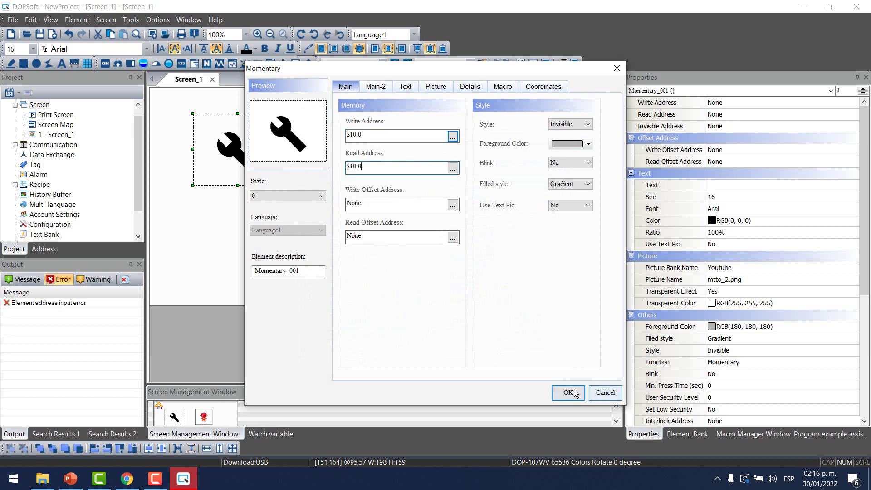
left_click(568, 392)
Run the offline simulation, test the wrench button in the emulator, and close it.
left_click(455, 303)
left_click(574, 64)
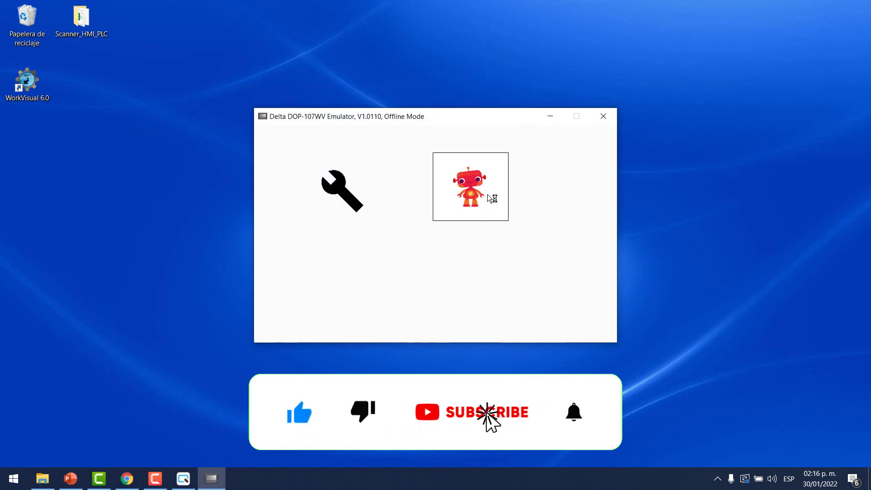
left_click(339, 187)
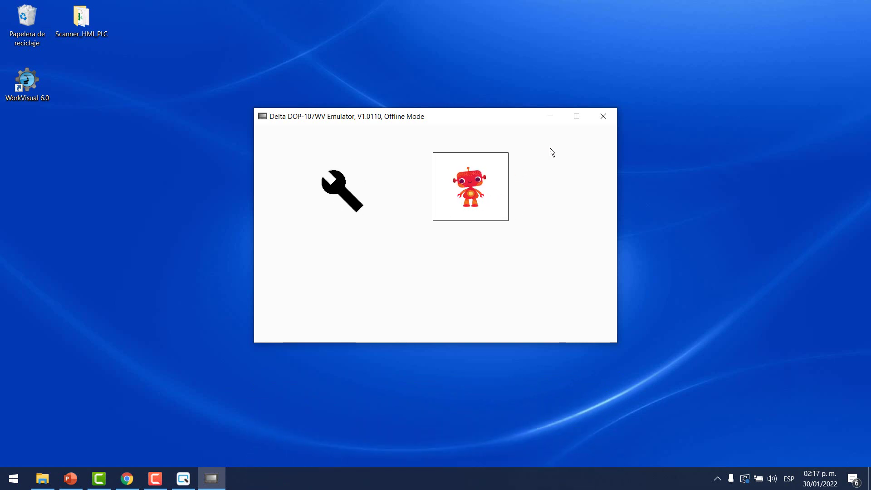
left_click(597, 118)
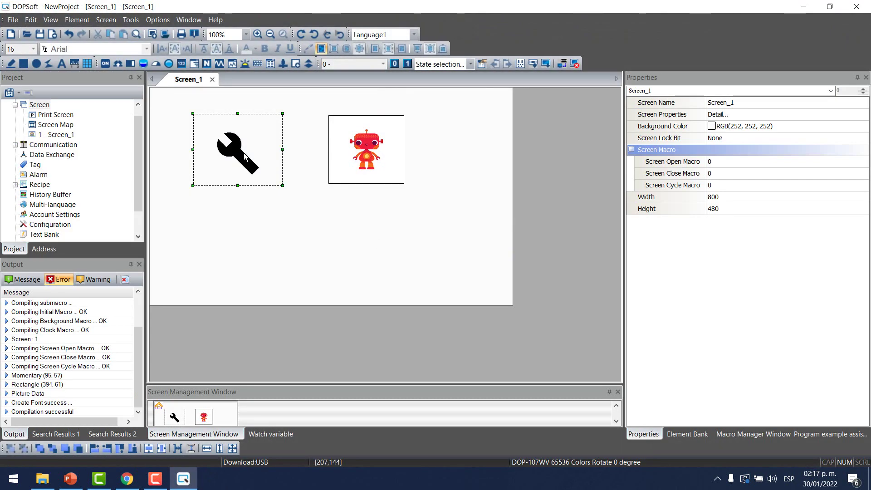
Open the wrench button's properties, compare states 0 and 1, and select state 1 for editing.
double_click(245, 156)
left_click(288, 198)
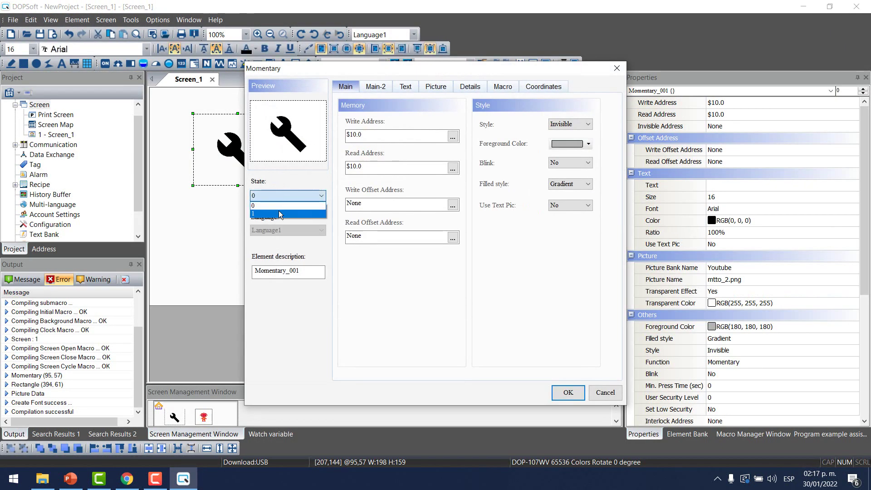
left_click(278, 211)
left_click(277, 197)
left_click(274, 206)
left_click(277, 196)
left_click(278, 211)
Assign config_3.png from the Youtube picture bank to the button's state 1.
left_click(433, 87)
left_click(464, 124)
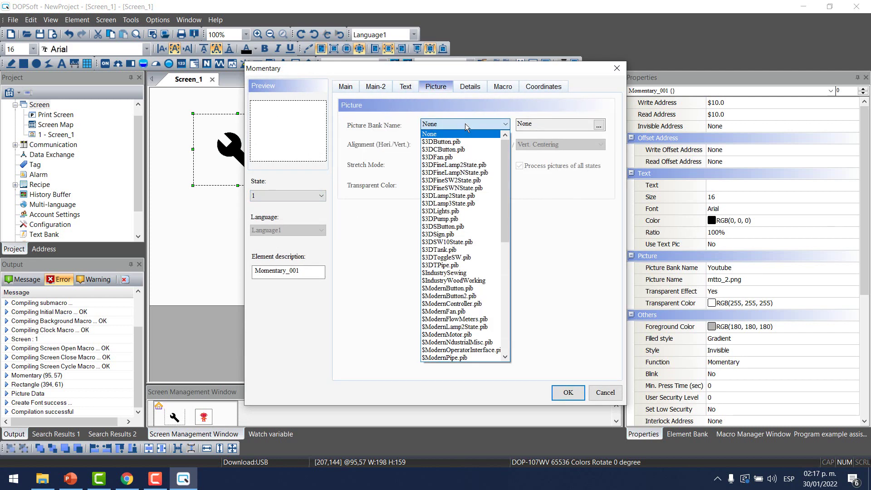
left_click_drag(507, 172, 507, 308)
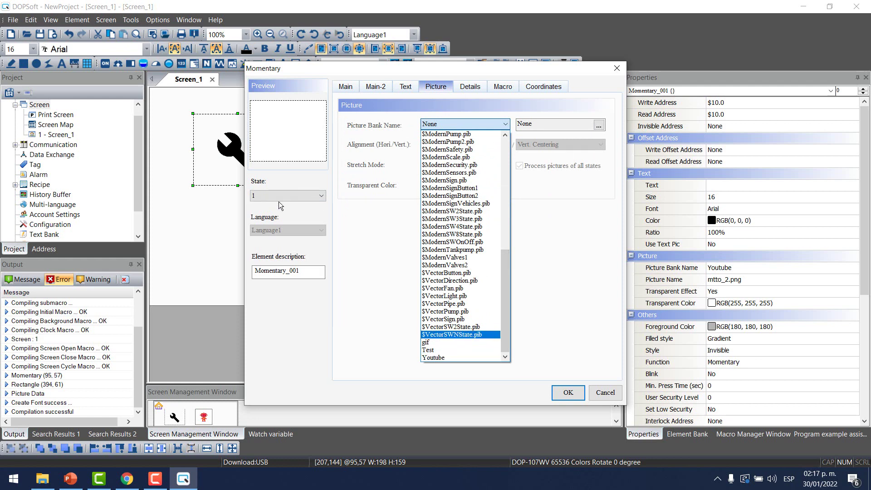
left_click(443, 359)
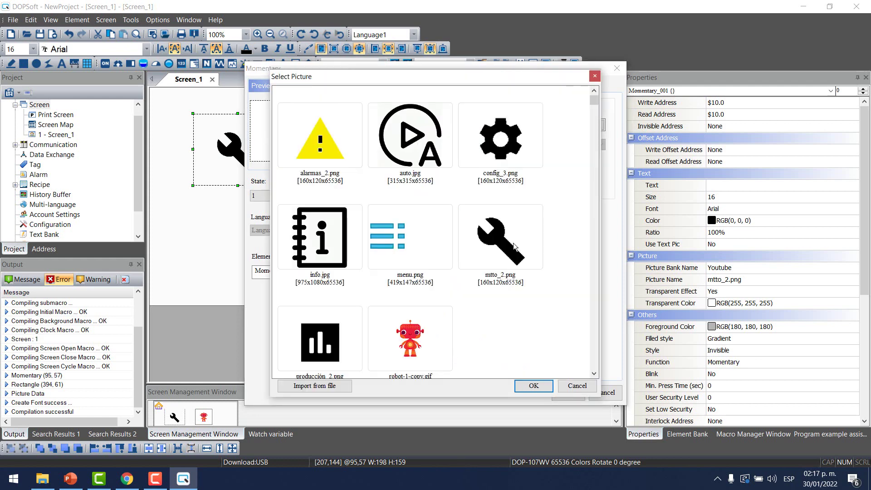
left_click(501, 136)
left_click(534, 386)
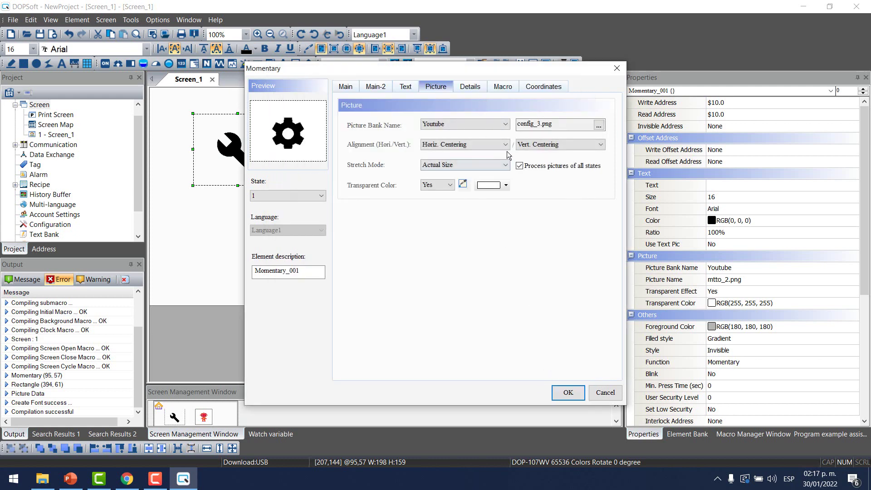
Switch the button back to state 0 to check its picture, and apply the property changes.
left_click(314, 197)
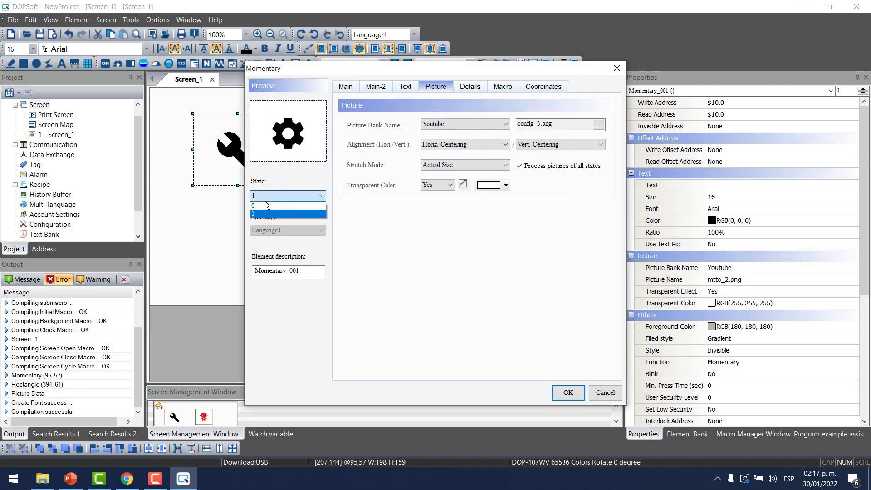
left_click(265, 203)
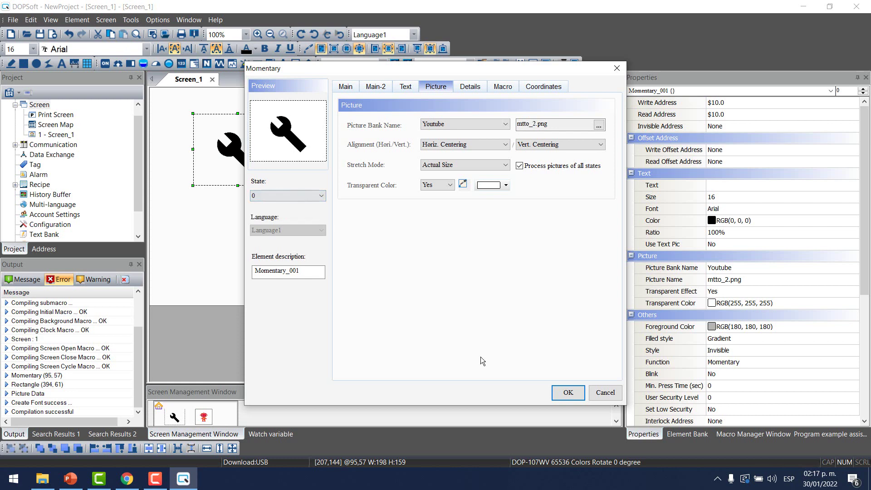
left_click(567, 393)
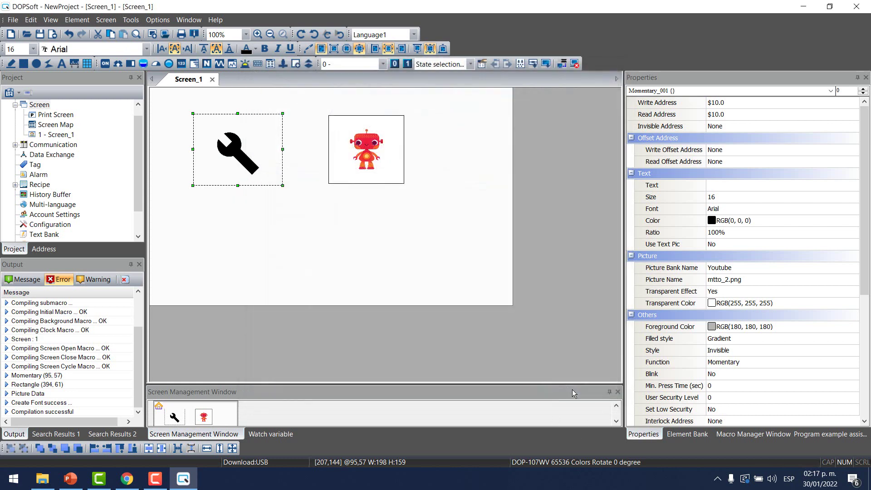
Simulate the screen offline, operate the wrench button to check its two state pictures, close the emulator, and clear the selection.
left_click(574, 64)
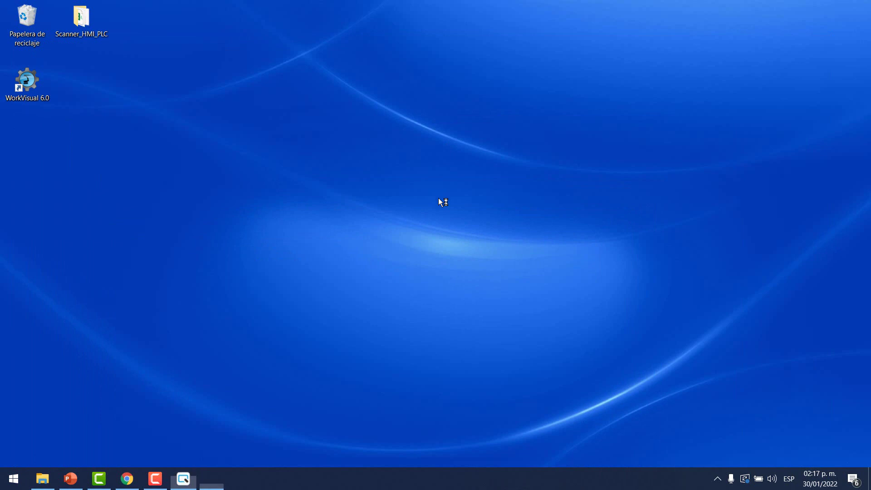
left_click(354, 197)
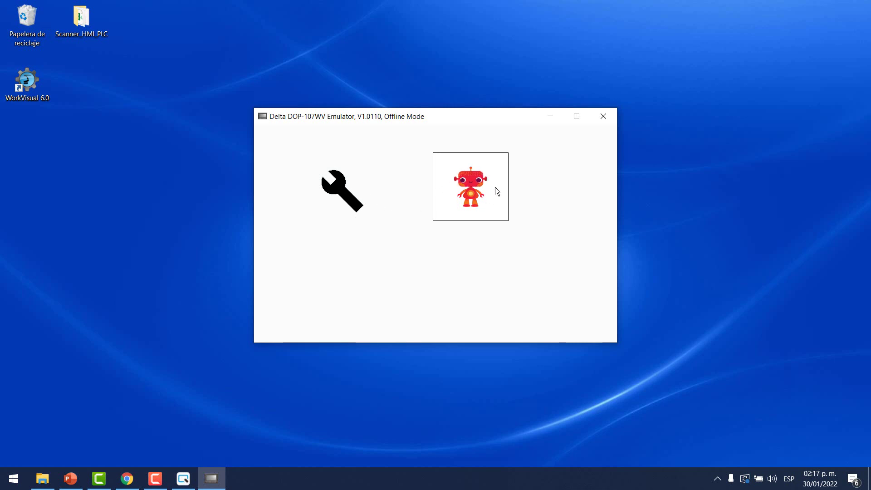
left_click(601, 120)
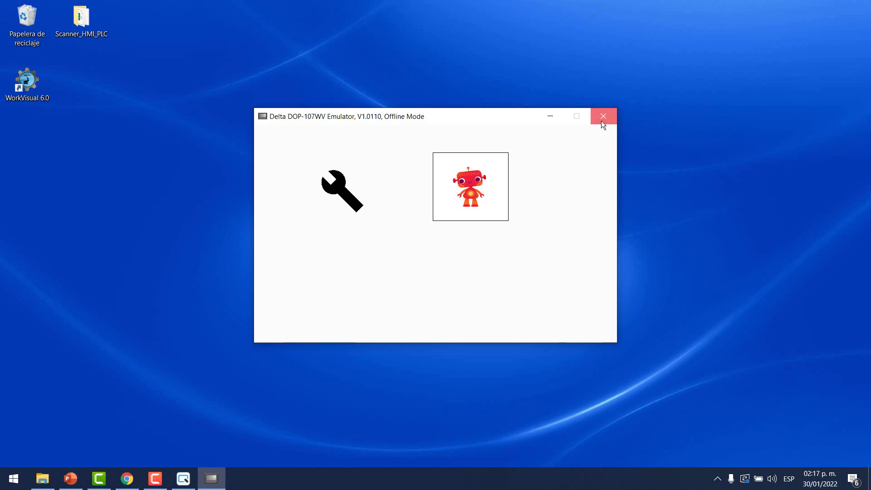
left_click(409, 242)
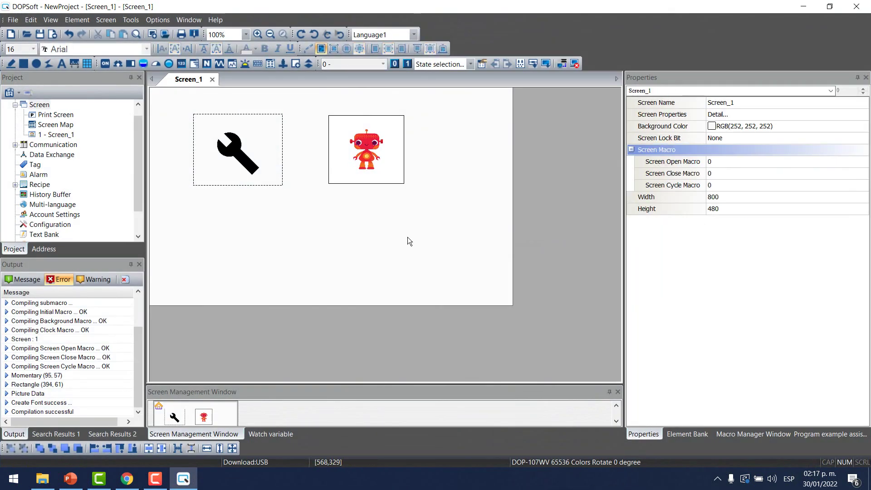
Switch to Chrome and open the preview of the KP75 pressure sensor image in the DISPLAY PRESSURE SENSOR image results.
left_click(127, 479)
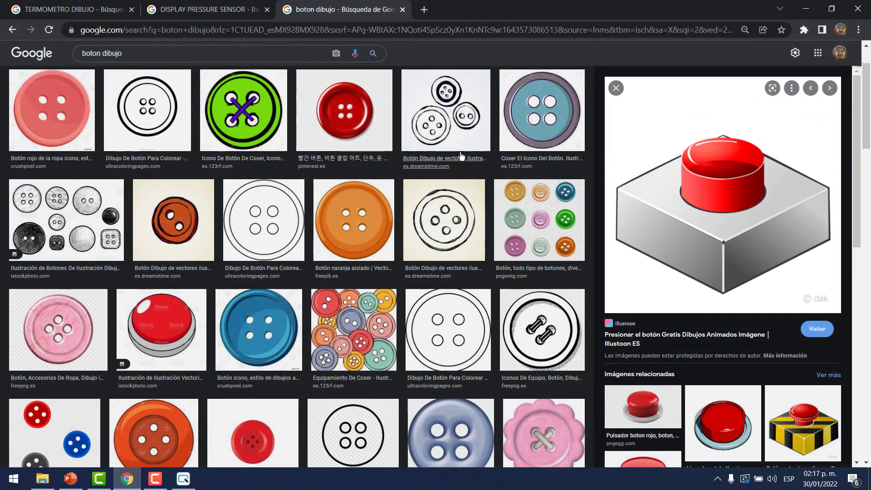
left_click(201, 10)
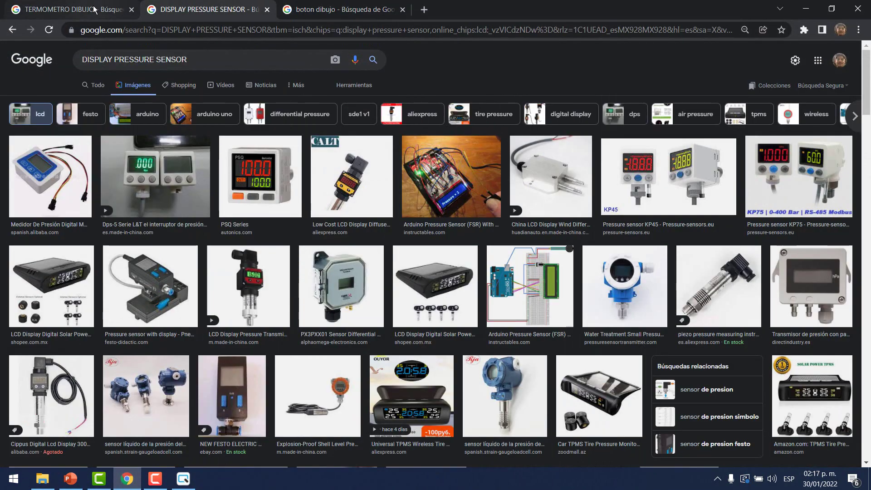
left_click(789, 168)
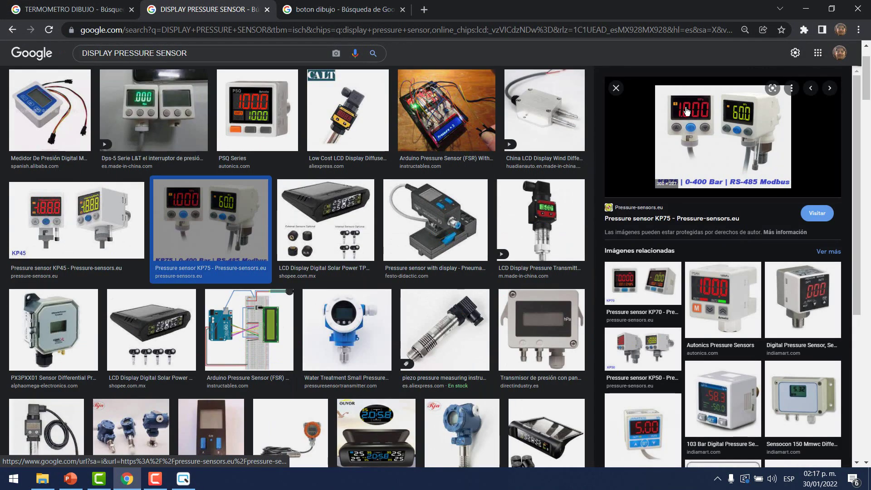